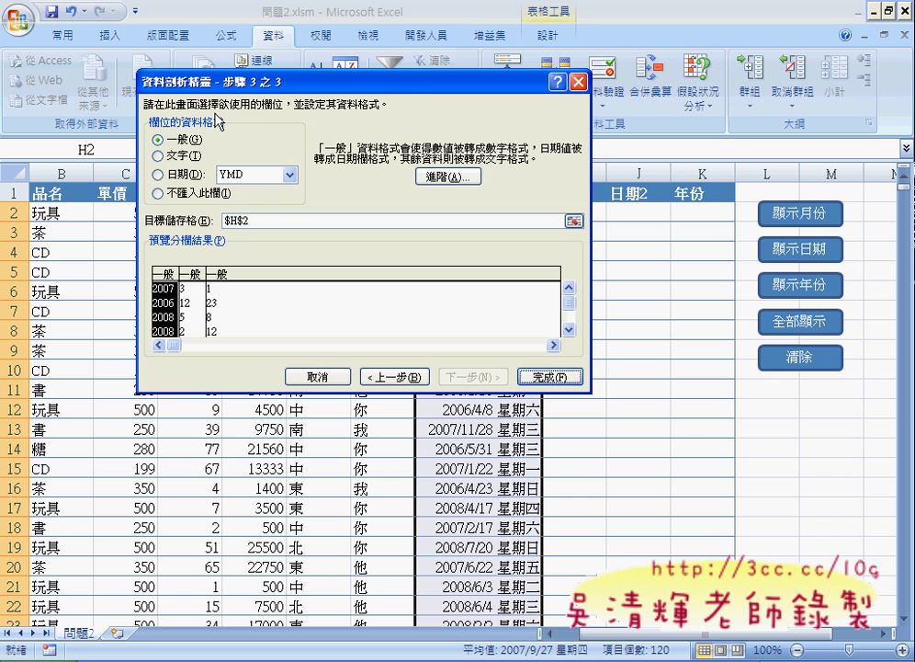
Select the year, month and day columns in the Text to Columns step-3 preview.
{"action": "mouse_move", "coordinate": [195, 308]}
{"action": "left_mouse_down"}
{"action": "mouse_move", "coordinate": [225, 308]}
{"action": "mouse_move", "coordinate": [220, 317]}
{"action": "left_mouse_up"}
{"action": "left_click", "coordinate": [163, 313]}
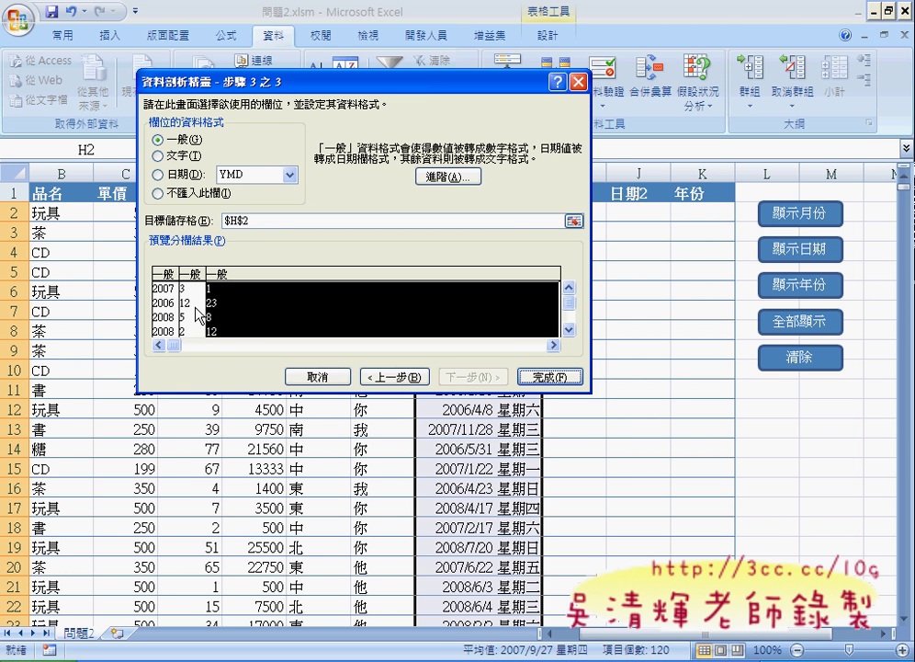
{"action": "left_click", "coordinate": [159, 313]}
{"action": "left_click_drag", "start_coordinate": [184, 317], "coordinate": [230, 319]}
Move the wizard aside, pen-mark the destination setting and year values, then clear the marks.
{"action": "mouse_move", "coordinate": [248, 81]}
{"action": "left_mouse_down"}
{"action": "mouse_move", "coordinate": [206, 13]}
{"action": "mouse_move", "coordinate": [225, 18]}
{"action": "left_mouse_up"}
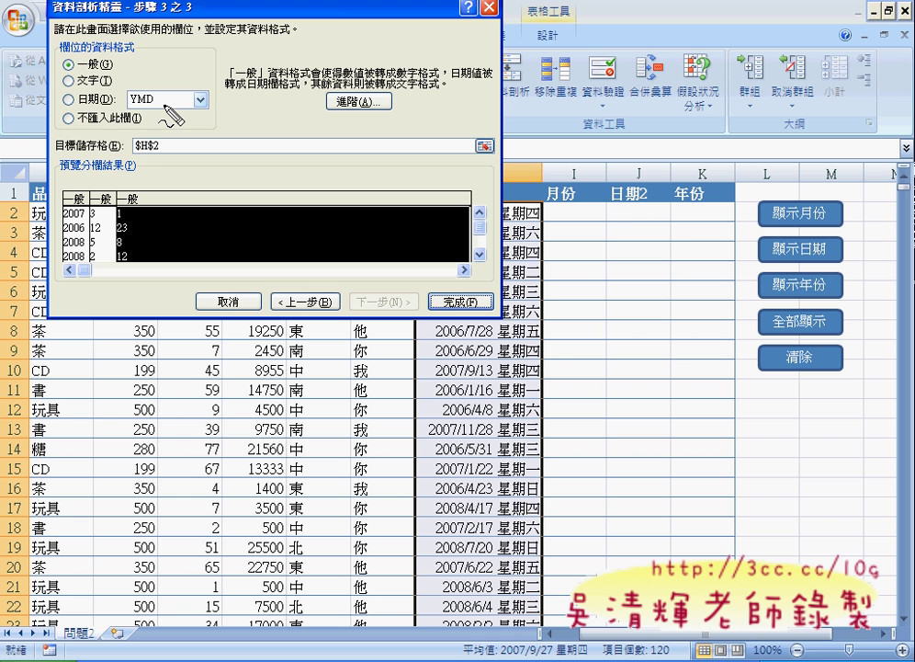
{"action": "left_click_drag", "start_coordinate": [122, 155], "coordinate": [55, 154]}
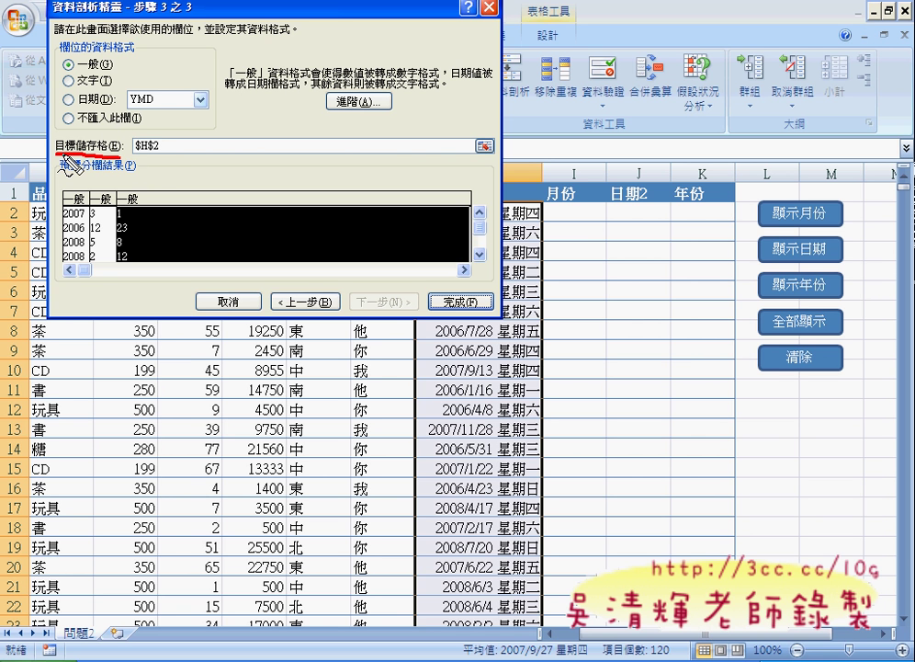
{"action": "mouse_move", "coordinate": [137, 134]}
{"action": "left_mouse_down"}
{"action": "mouse_move", "coordinate": [154, 158]}
{"action": "mouse_move", "coordinate": [399, 152]}
{"action": "mouse_move", "coordinate": [507, 212]}
{"action": "mouse_move", "coordinate": [544, 219]}
{"action": "left_mouse_up"}
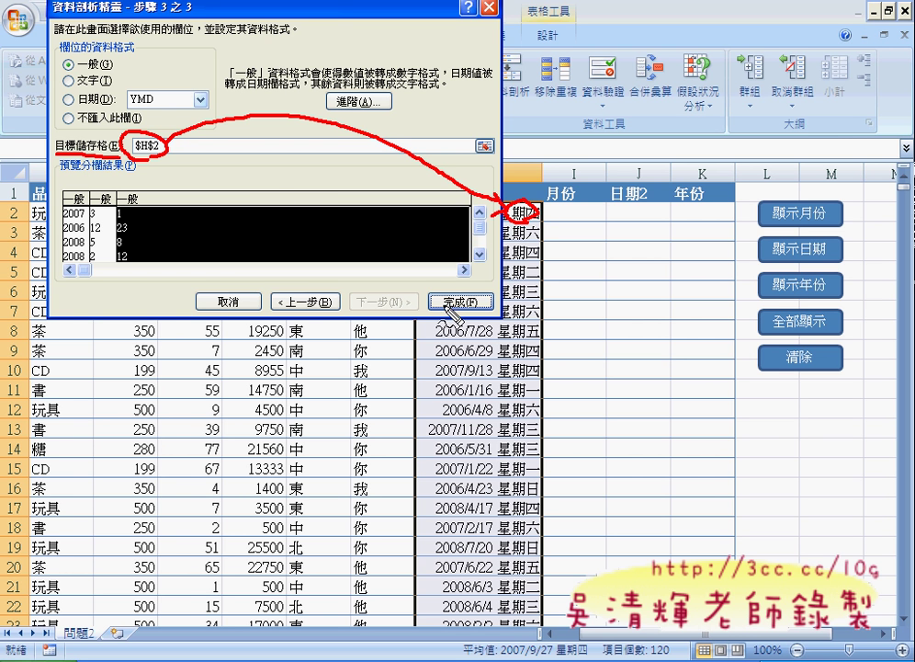
{"action": "left_click_drag", "start_coordinate": [445, 304], "coordinate": [434, 295]}
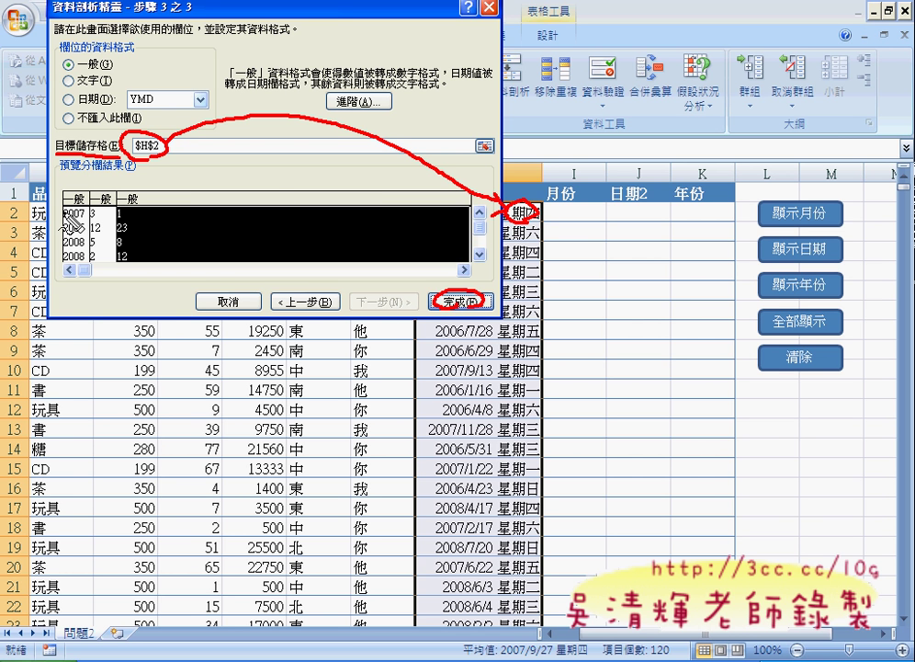
{"action": "mouse_move", "coordinate": [75, 192]}
{"action": "left_mouse_down"}
{"action": "mouse_move", "coordinate": [72, 223]}
{"action": "mouse_move", "coordinate": [496, 253]}
{"action": "left_mouse_up"}
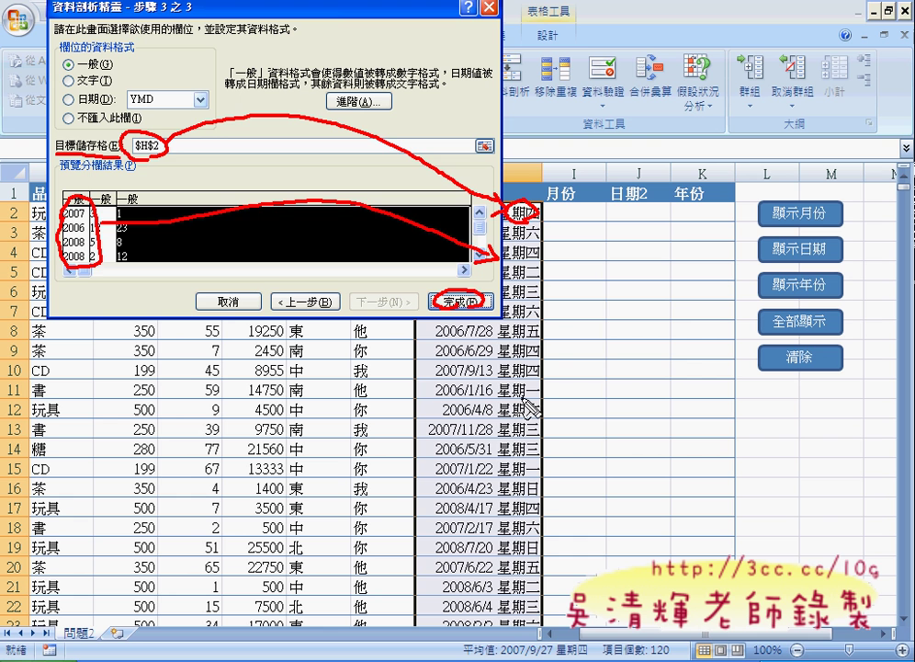
{"action": "key", "text": "Escape"}
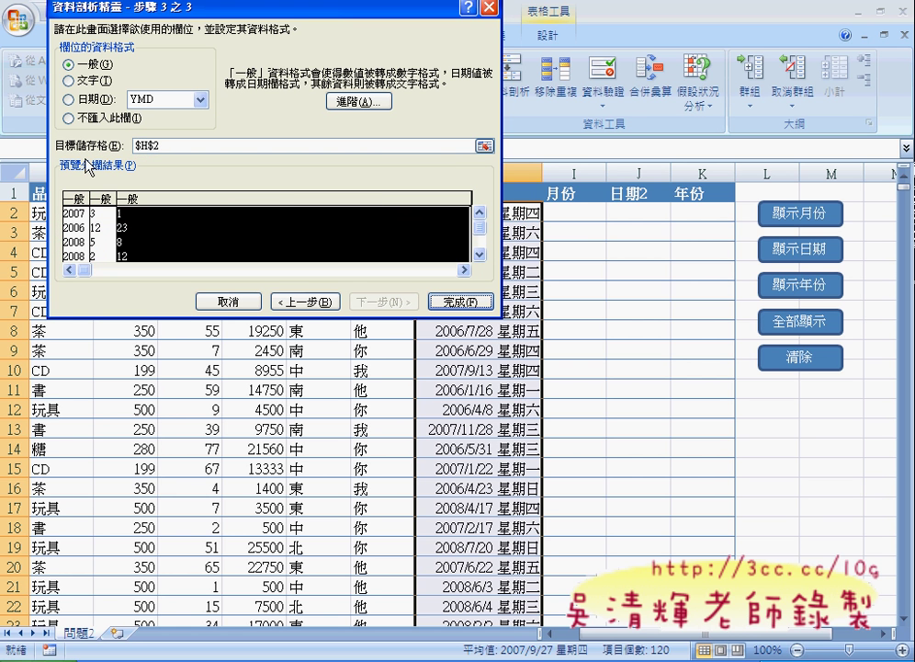
{"action": "left_click", "coordinate": [165, 145]}
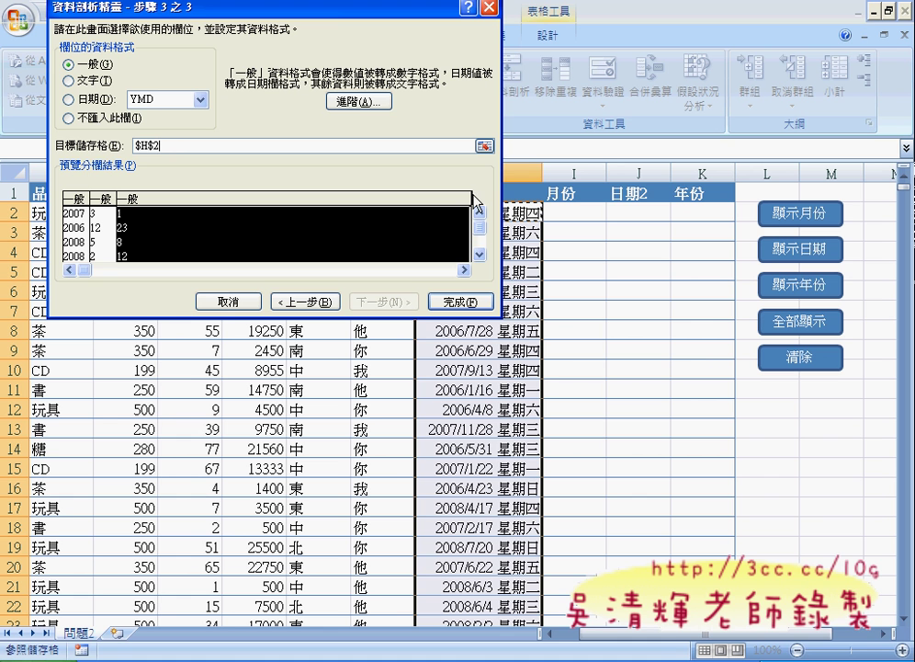
Split the dates into destination $I$2, confirming replacement of the existing cells.
{"action": "left_click", "coordinate": [586, 211]}
{"action": "left_click", "coordinate": [464, 302]}
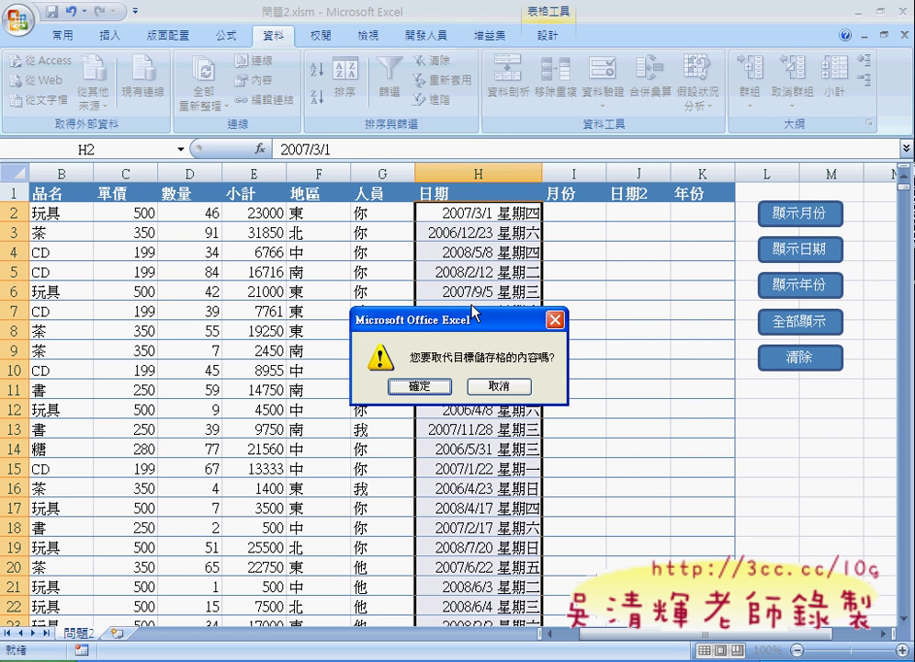
{"action": "left_click", "coordinate": [444, 390]}
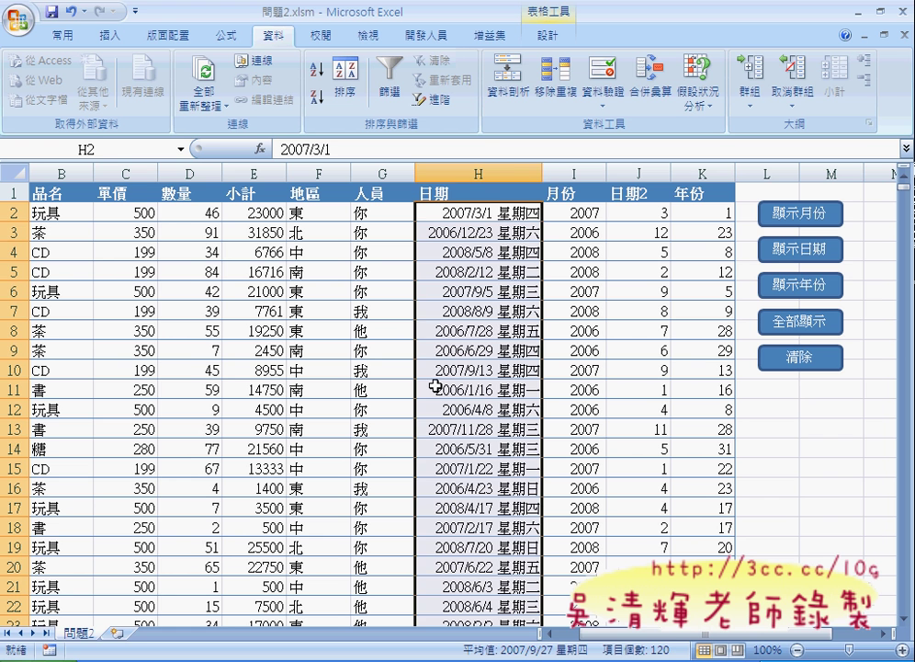
Check the year, month and day values in I2:K2 and select columns I to K.
{"action": "left_click", "coordinate": [588, 212]}
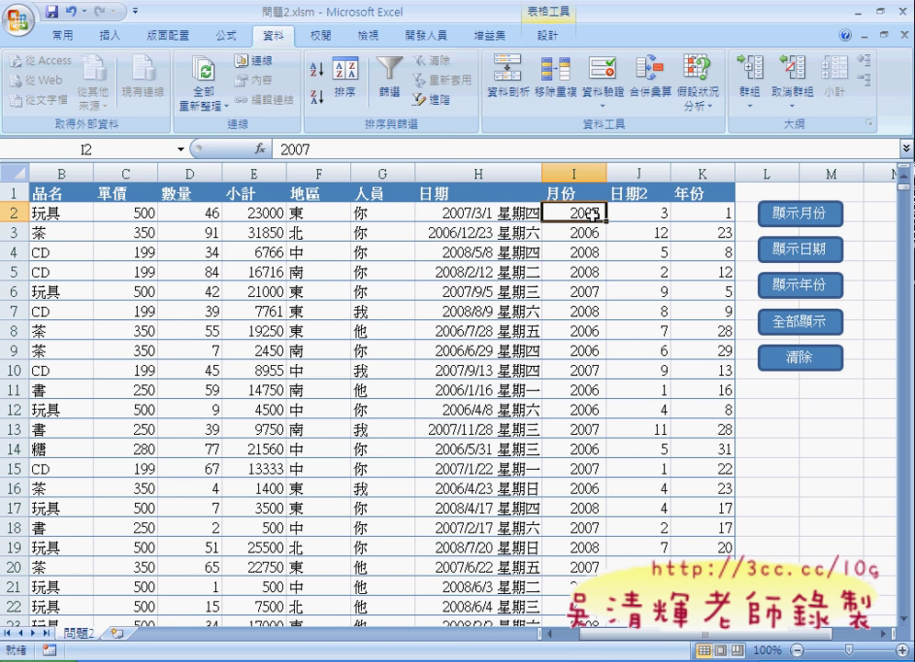
{"action": "left_click", "coordinate": [645, 213]}
{"action": "left_click", "coordinate": [687, 212]}
{"action": "left_click", "coordinate": [586, 213]}
{"action": "left_click_drag", "start_coordinate": [586, 216], "coordinate": [699, 218]}
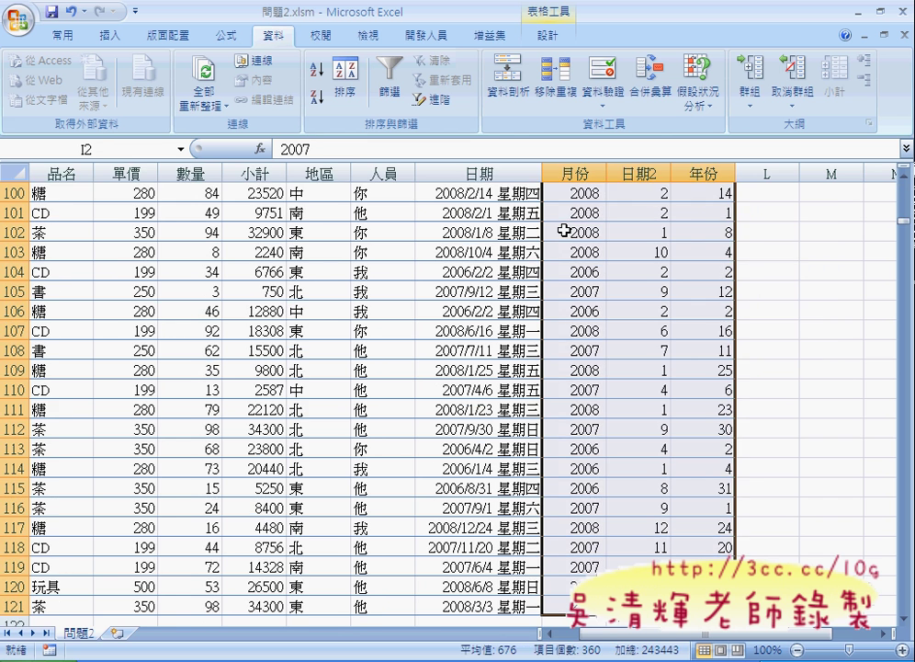
Clear columns I to K, deselect them, and show the Developer (開發人員) tab.
{"action": "key", "text": "Delete"}
{"action": "left_click", "coordinate": [832, 428]}
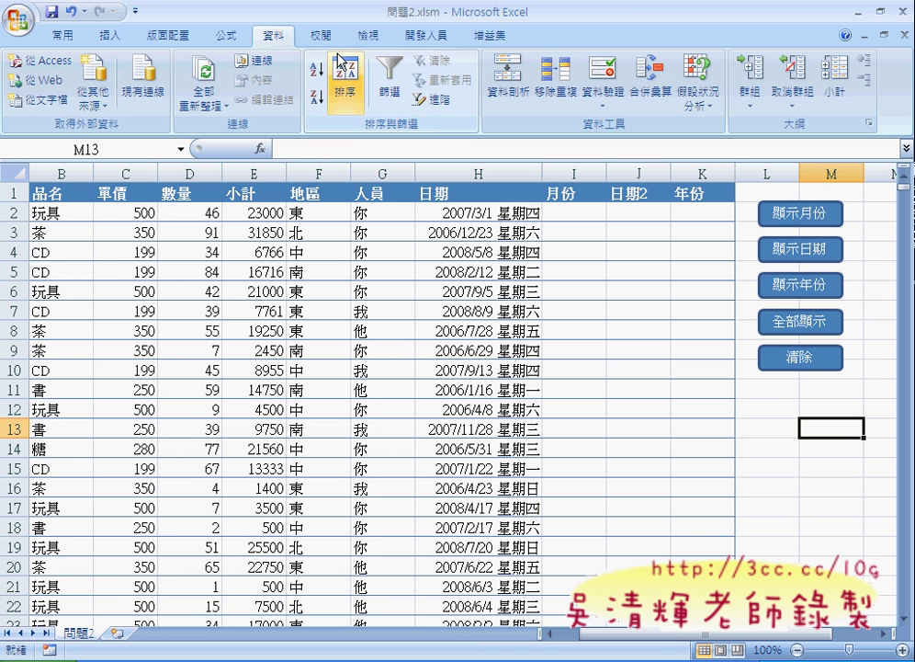
{"action": "left_click", "coordinate": [418, 36]}
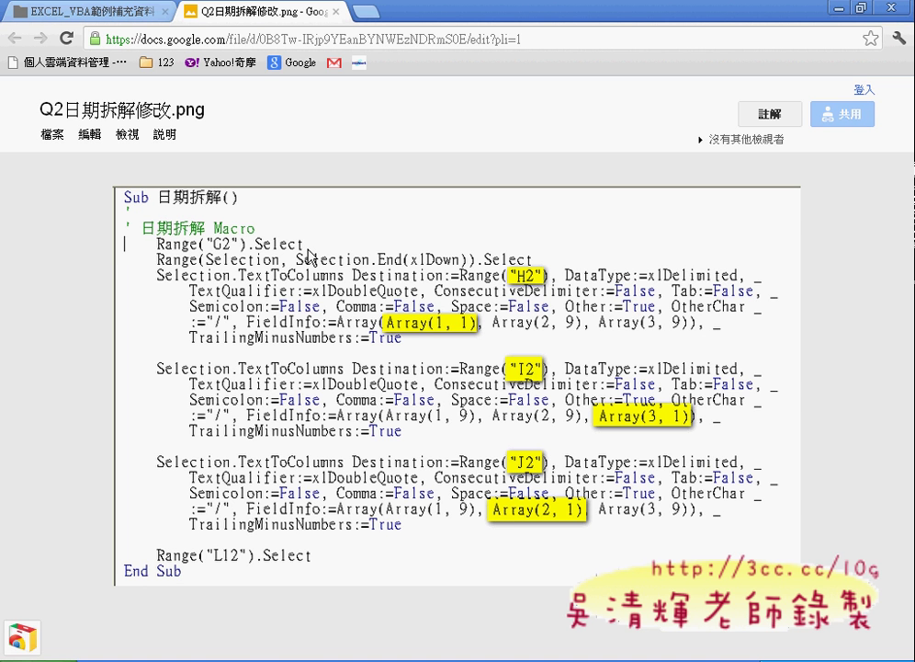
Pen-mark the line selecting G2 in the Q2日期拆解修改.png macro image, then clear it.
{"action": "key", "text": "ctrl+shift"}
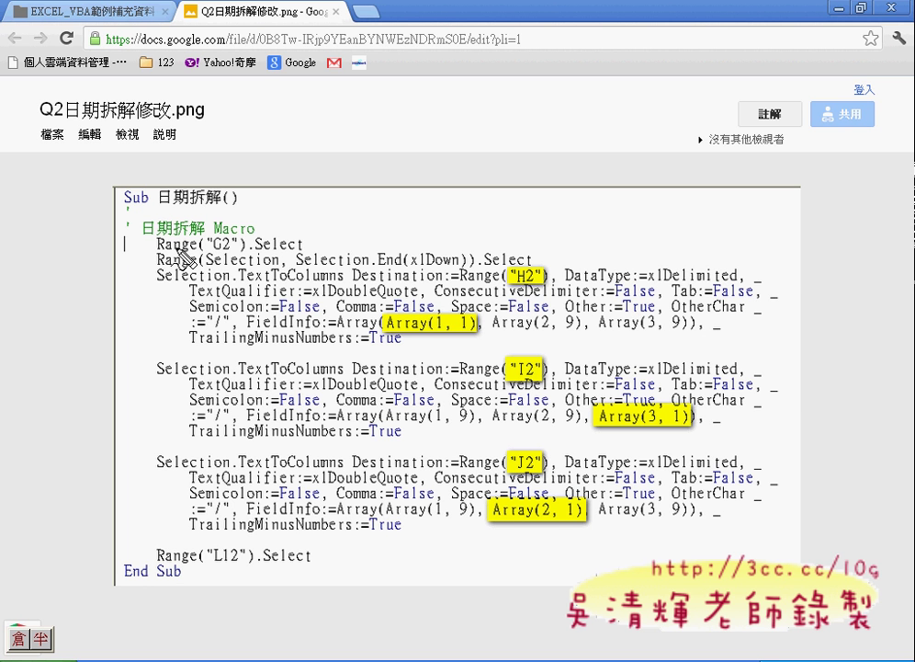
{"action": "left_click_drag", "start_coordinate": [169, 253], "coordinate": [294, 259]}
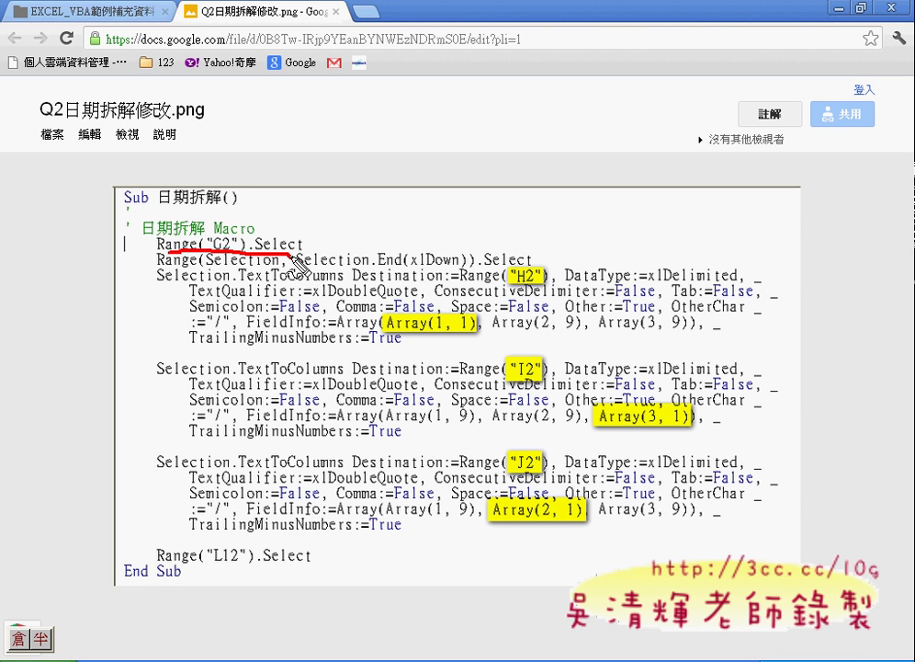
{"action": "key", "text": "Escape"}
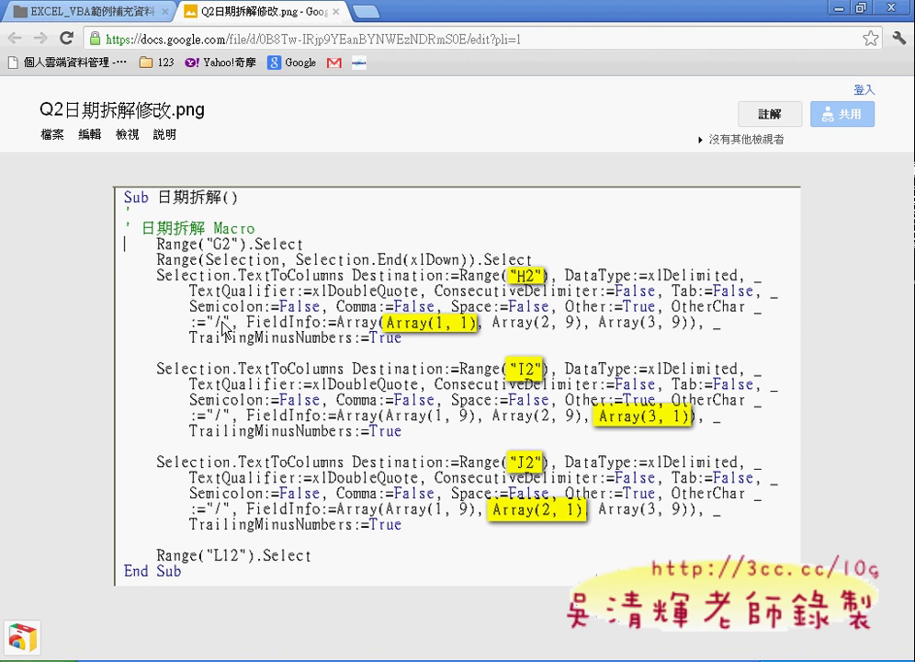
Pen-mark the H2 destination, '/' delimiter, FieldInfo and Array(2, 9) values, then clear them.
{"action": "key", "text": "ctrl+space"}
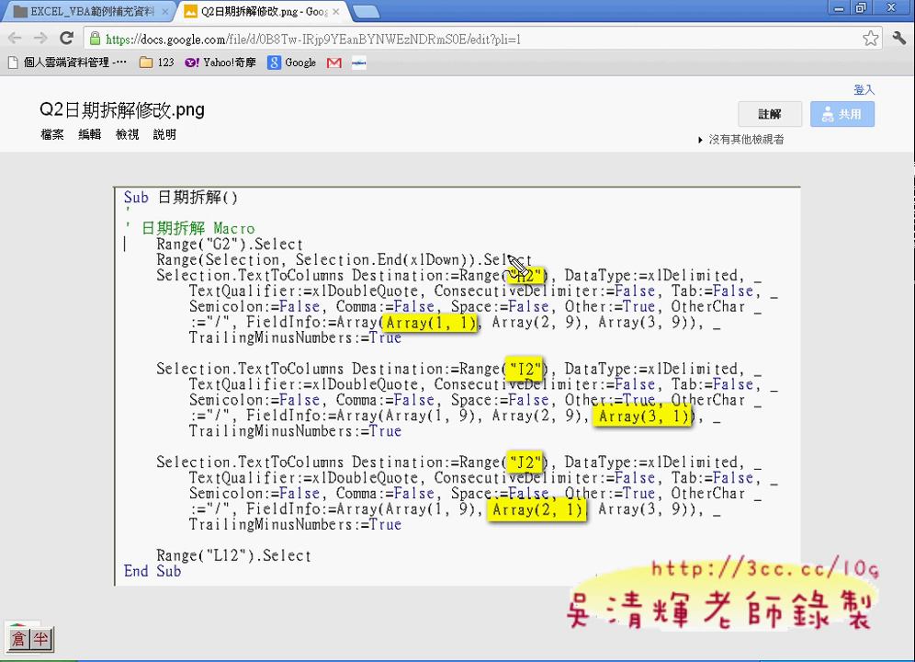
{"action": "left_click_drag", "start_coordinate": [529, 288], "coordinate": [464, 259]}
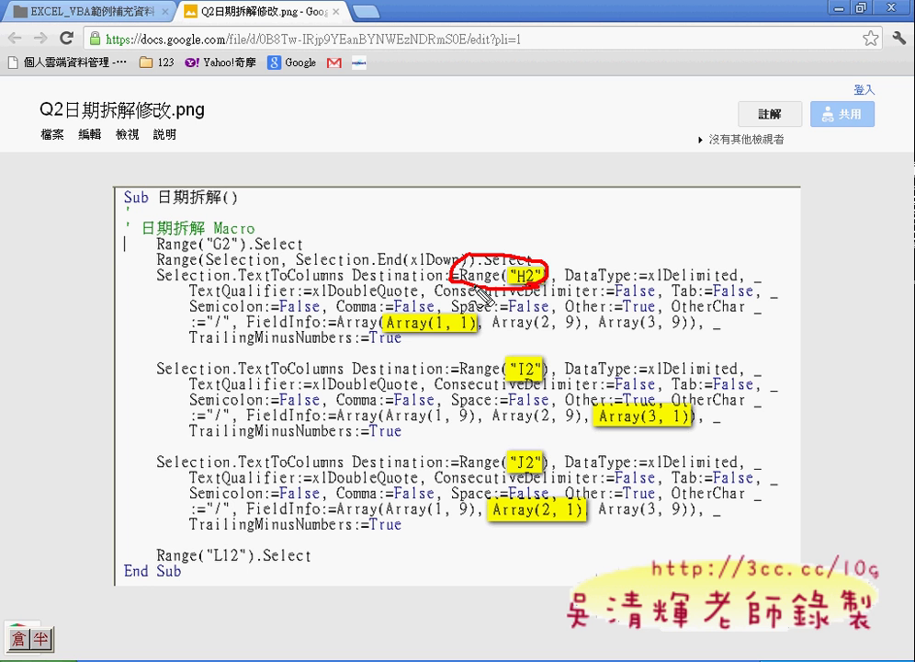
{"action": "left_click_drag", "start_coordinate": [230, 312], "coordinate": [231, 329]}
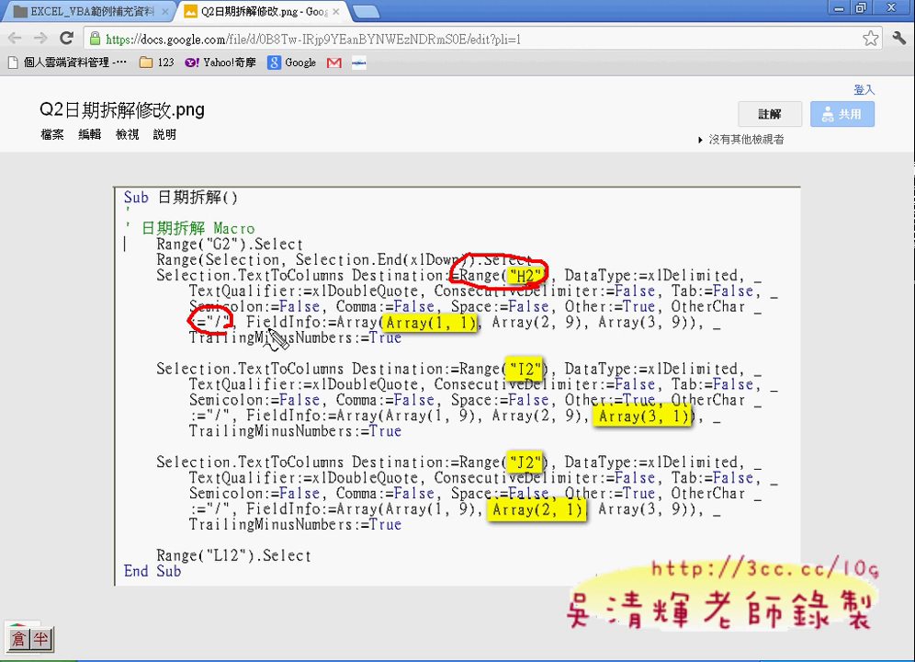
{"action": "left_click_drag", "start_coordinate": [265, 327], "coordinate": [310, 325]}
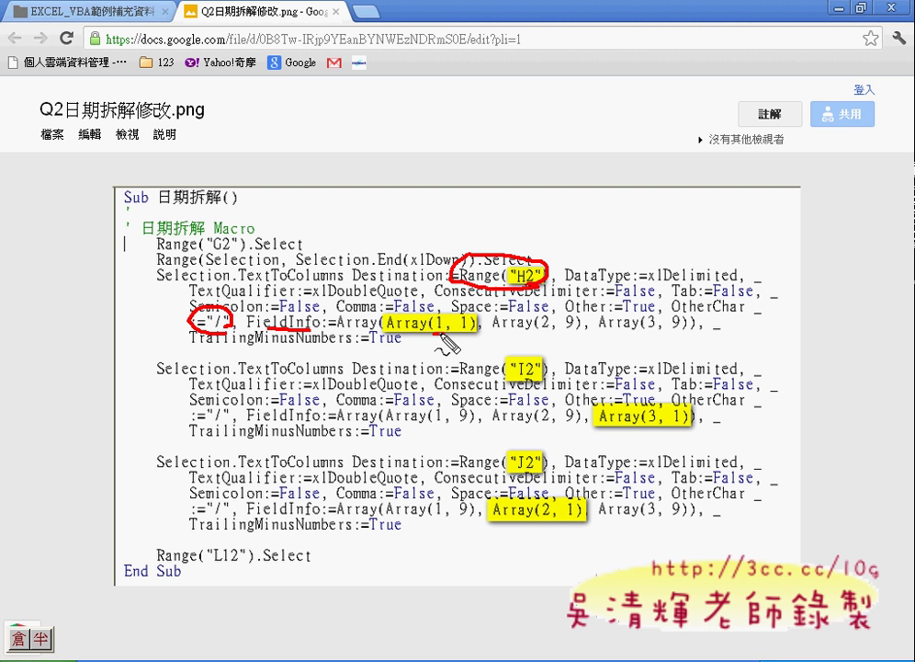
{"action": "left_click_drag", "start_coordinate": [433, 334], "coordinate": [448, 334]}
{"action": "left_click_drag", "start_coordinate": [563, 329], "coordinate": [574, 328]}
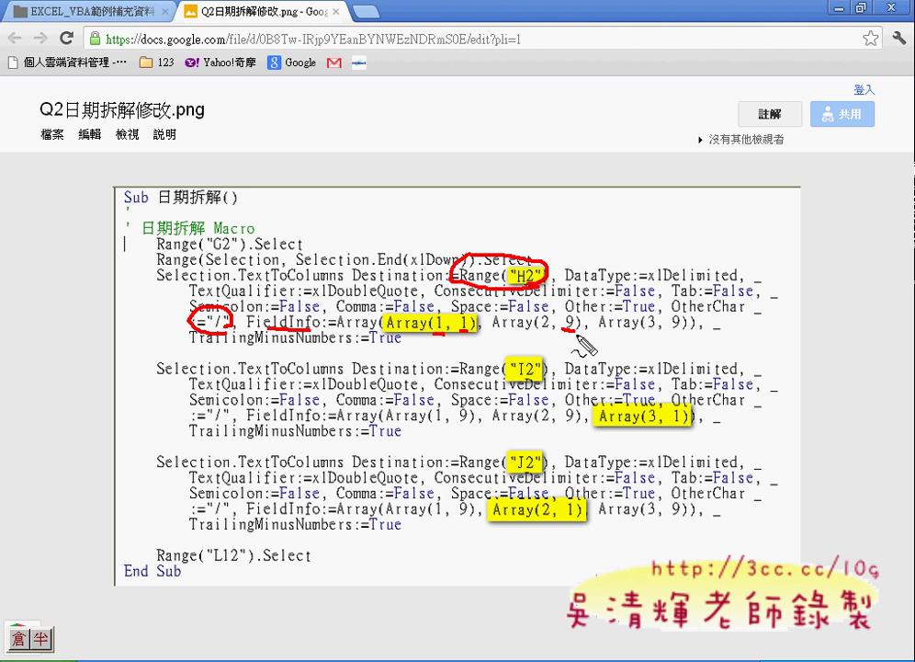
{"action": "key", "text": "Escape"}
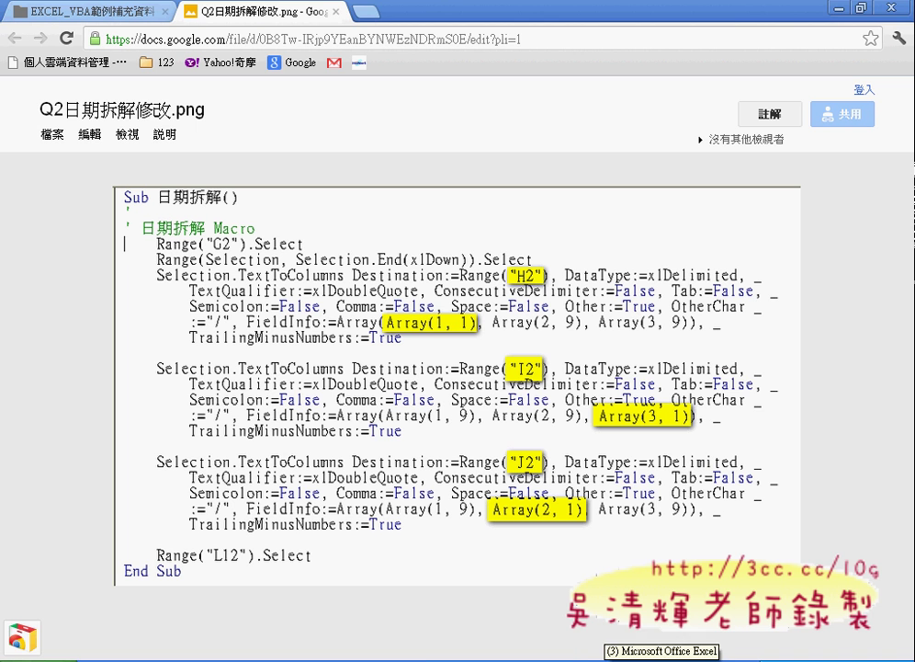
Return to the 問題2.xlsx workbook in Excel from the taskbar.
{"action": "left_click", "coordinate": [653, 658]}
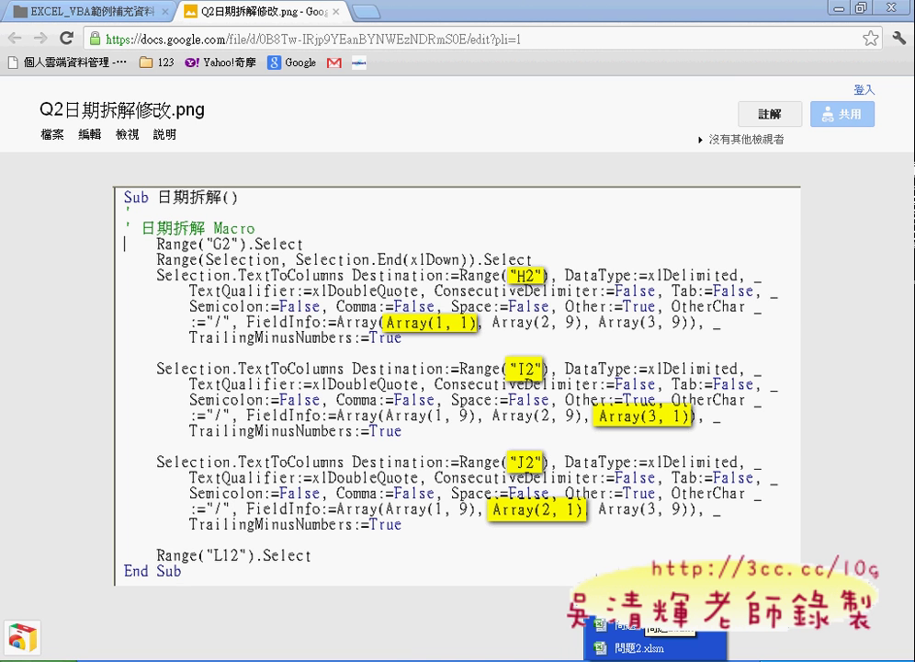
{"action": "left_click", "coordinate": [632, 625]}
{"action": "left_click", "coordinate": [586, 215]}
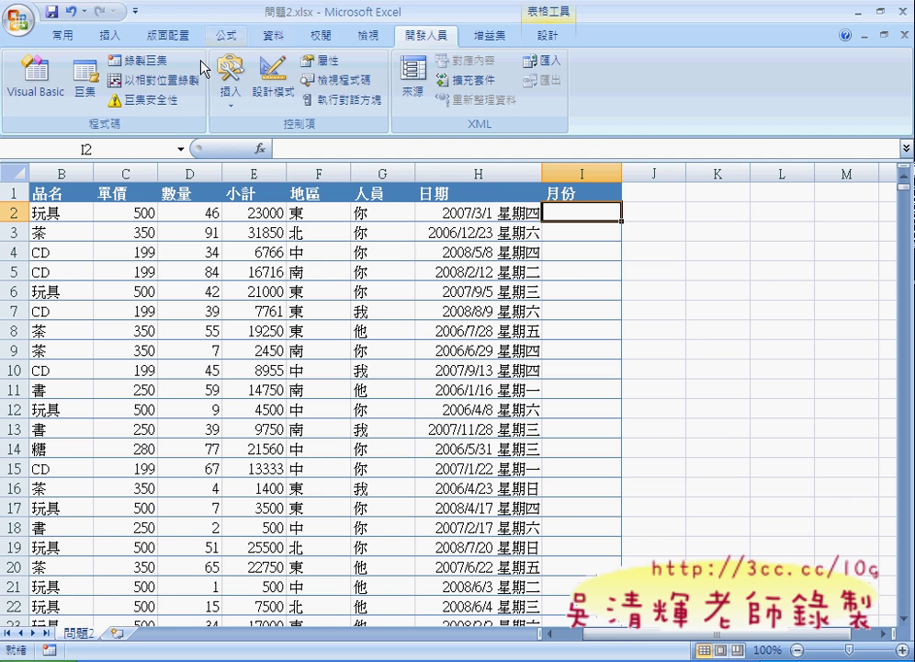
Record a new macro named 日期拆解 and select the first date in H2.
{"action": "left_click", "coordinate": [129, 61]}
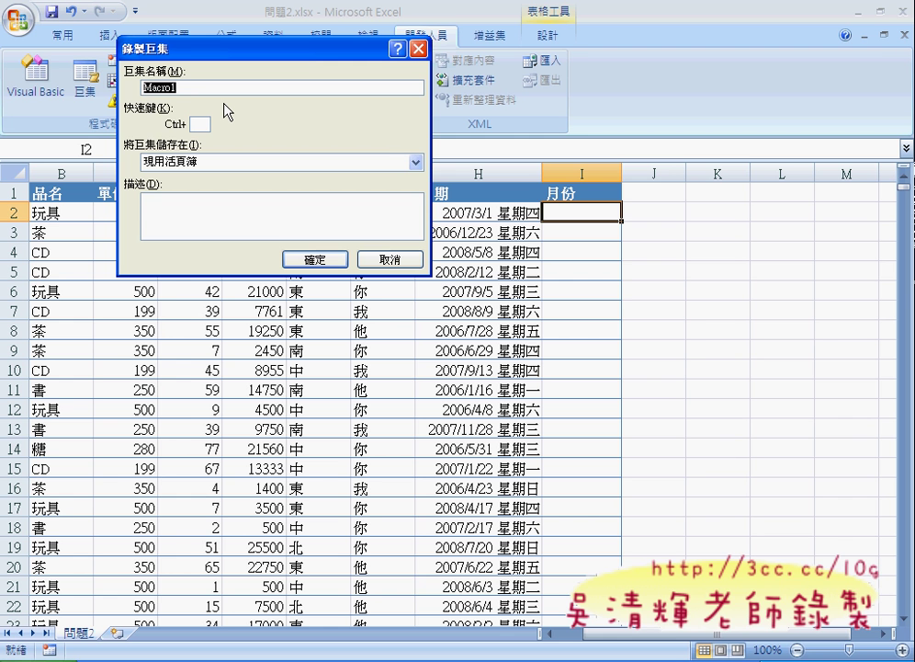
{"action": "type", "text": "月"}
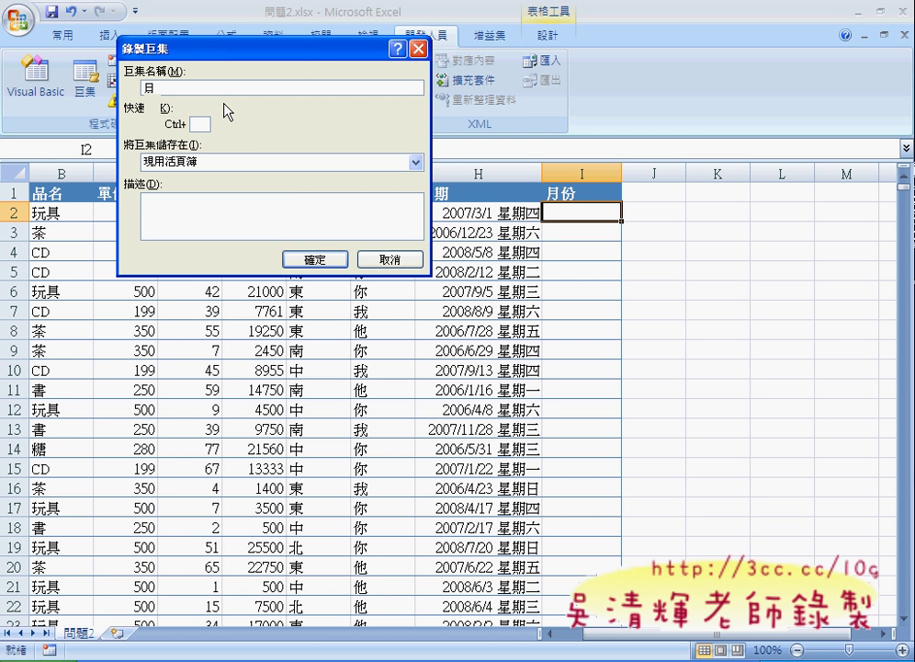
{"action": "type", "text": "日期ㄘㄞ"}
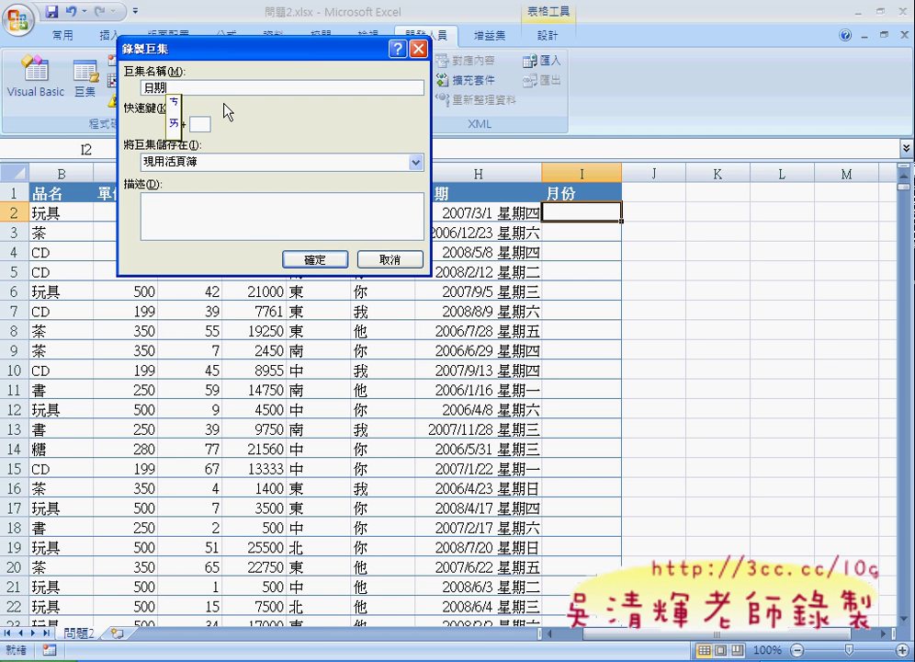
{"action": "key", "text": "space"}
{"action": "key", "text": "BackSpace"}
{"action": "type", "text": "ㄔ"}
{"action": "type", "text": "拆"}
{"action": "type", "text": "解"}
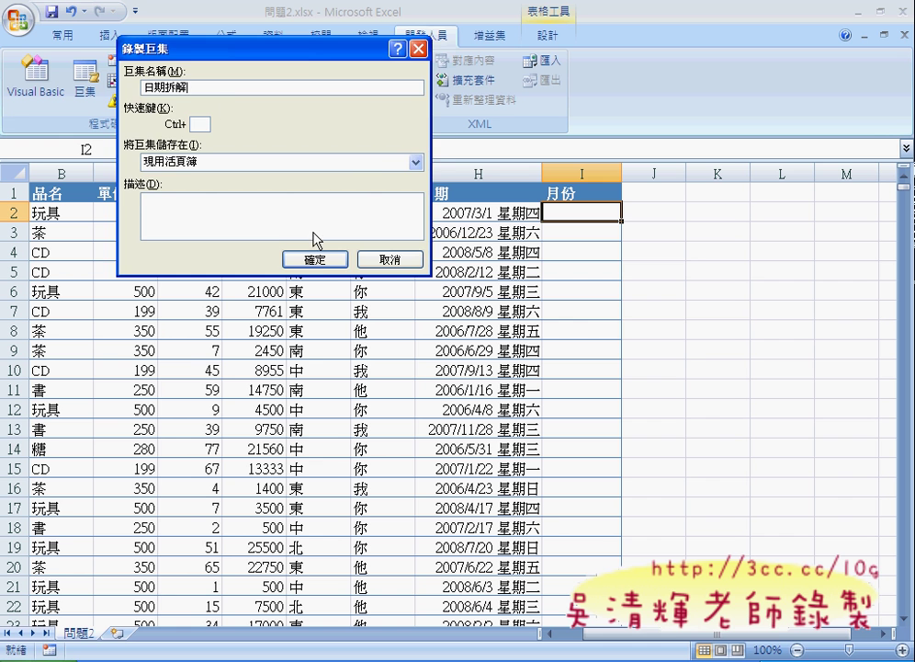
{"action": "left_click", "coordinate": [315, 259]}
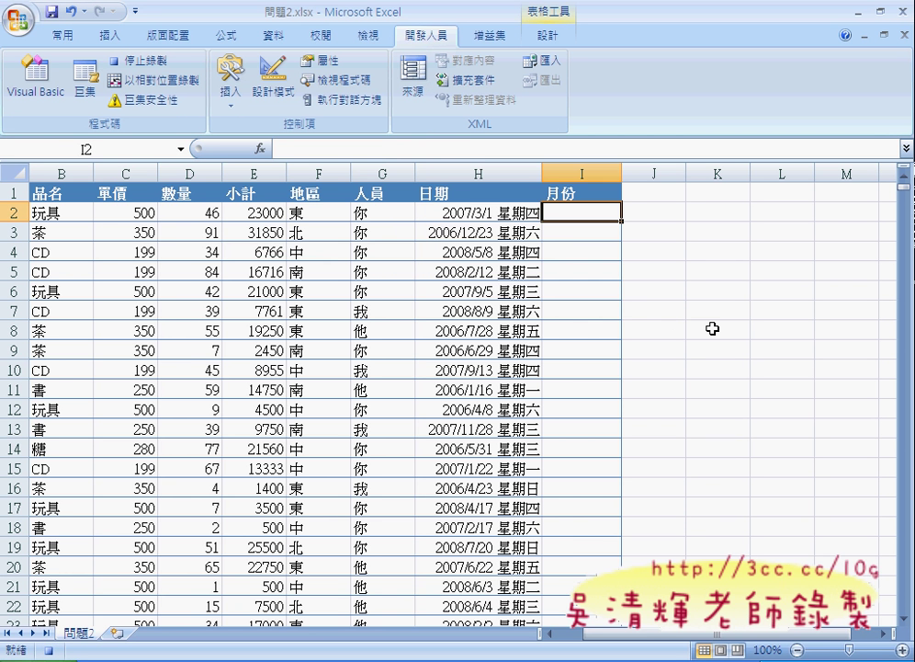
{"action": "left_click", "coordinate": [491, 214]}
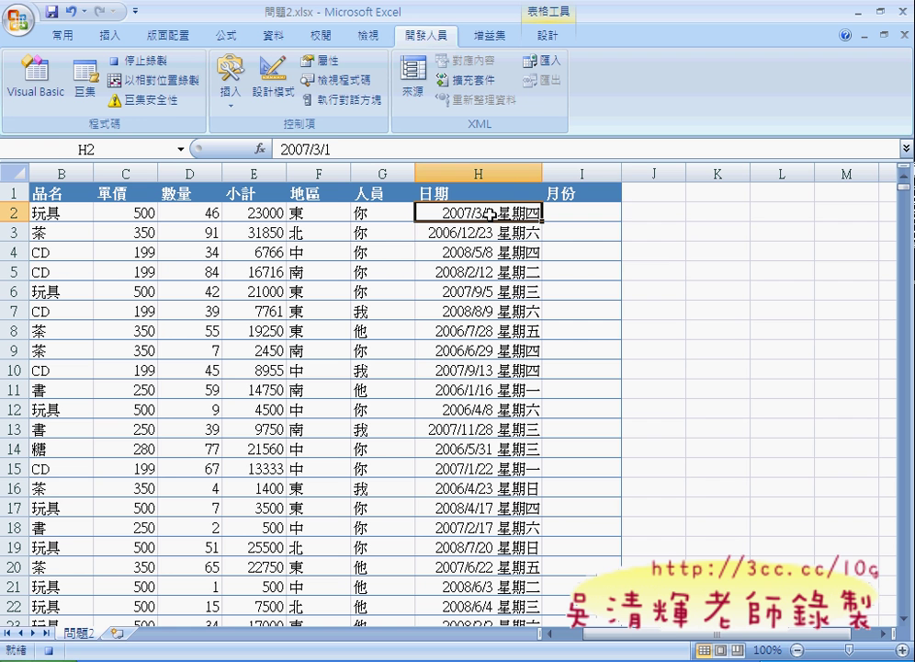